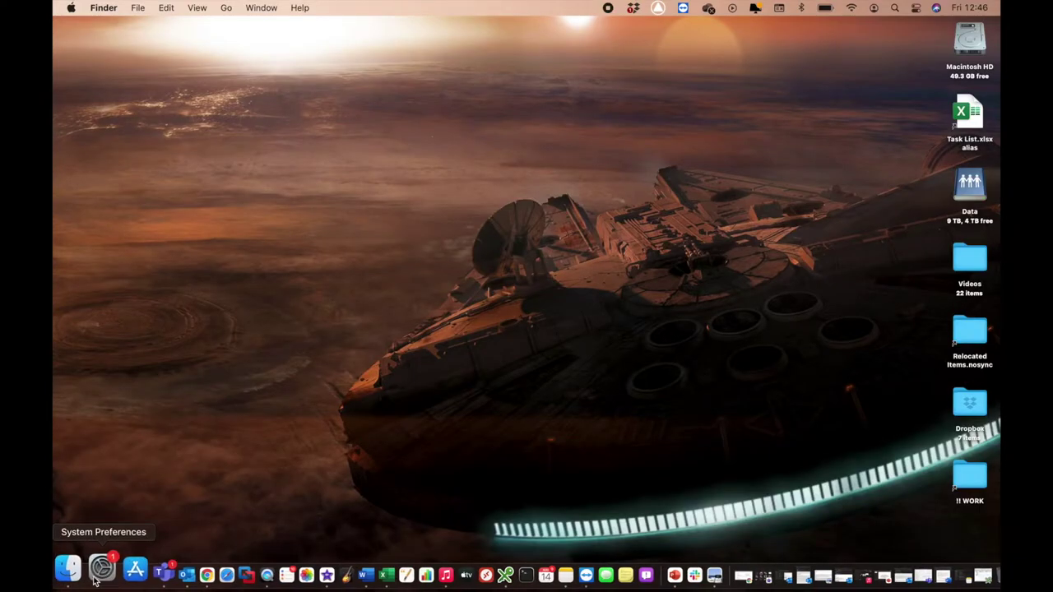
- Launch System Preferences from the Apple menu and move its window up slightly
{"action": "left_click", "coordinate": [71, 9]}
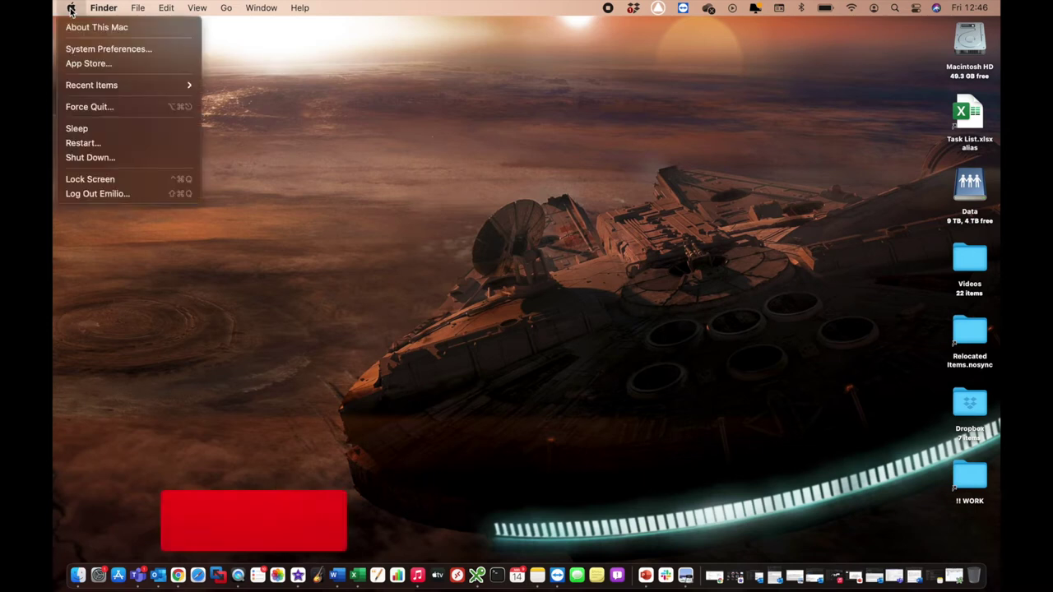
{"action": "left_click", "coordinate": [110, 51]}
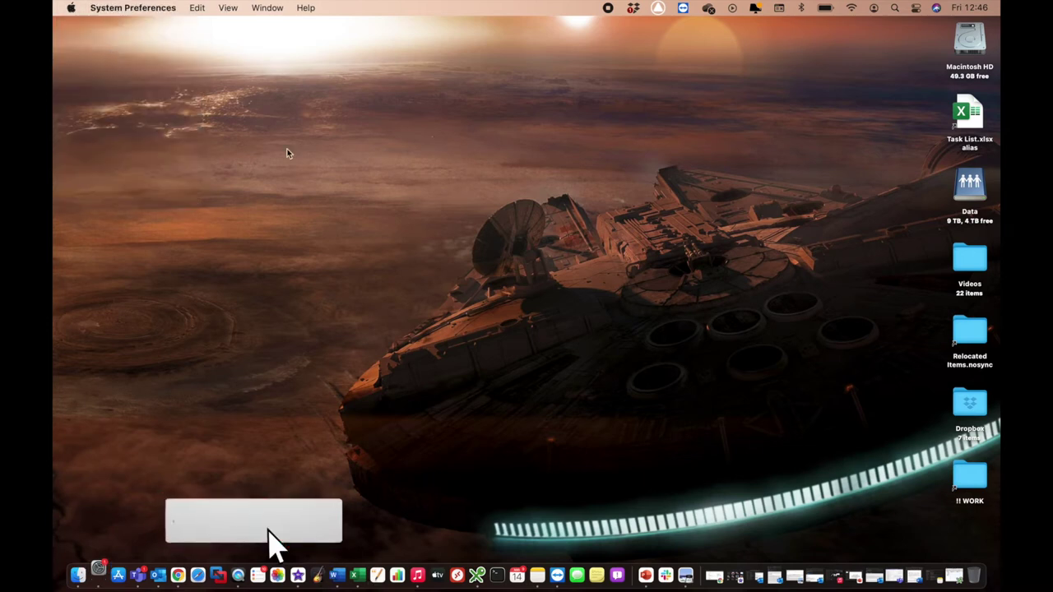
{"action": "left_click_drag", "start_coordinate": [440, 110], "coordinate": [446, 66]}
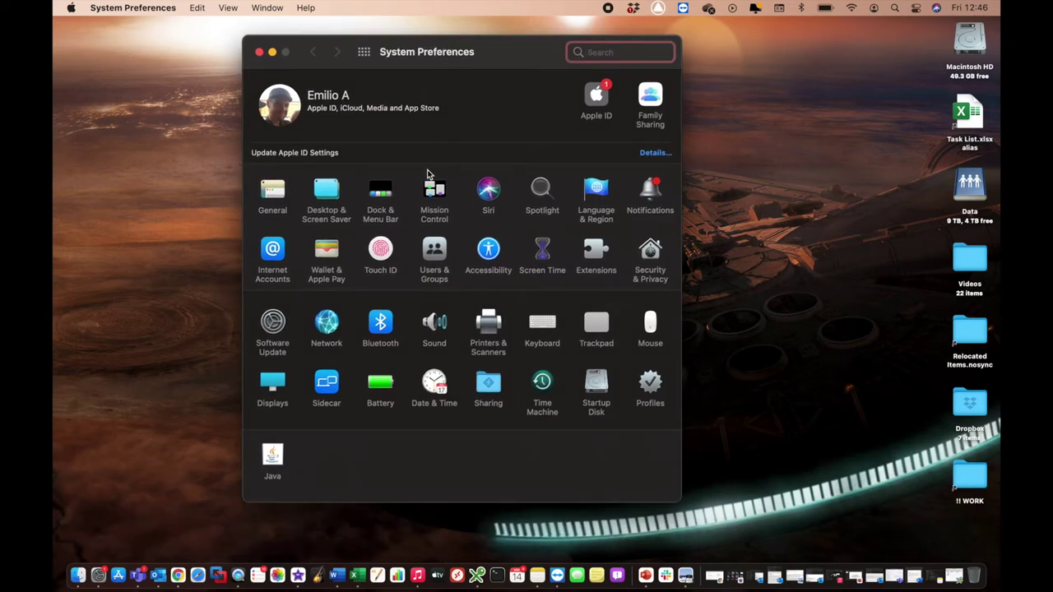
- Open Network, point out the Wi-Fi address 172.16.1.154, then bring up the Wi-Fi Advanced settings
{"action": "left_click", "coordinate": [328, 329]}
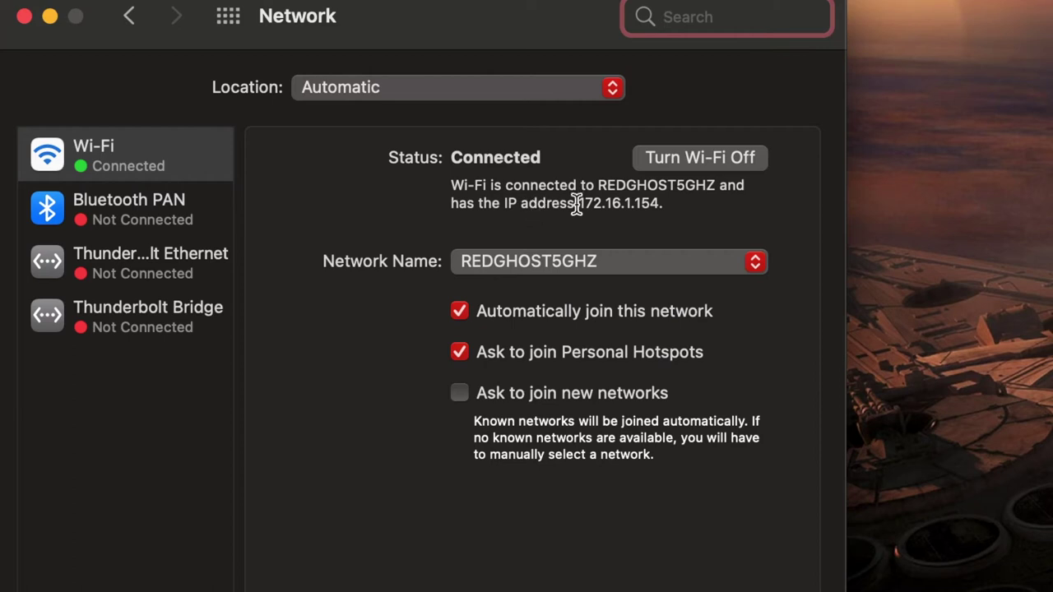
{"action": "left_click_drag", "start_coordinate": [580, 204], "coordinate": [660, 202]}
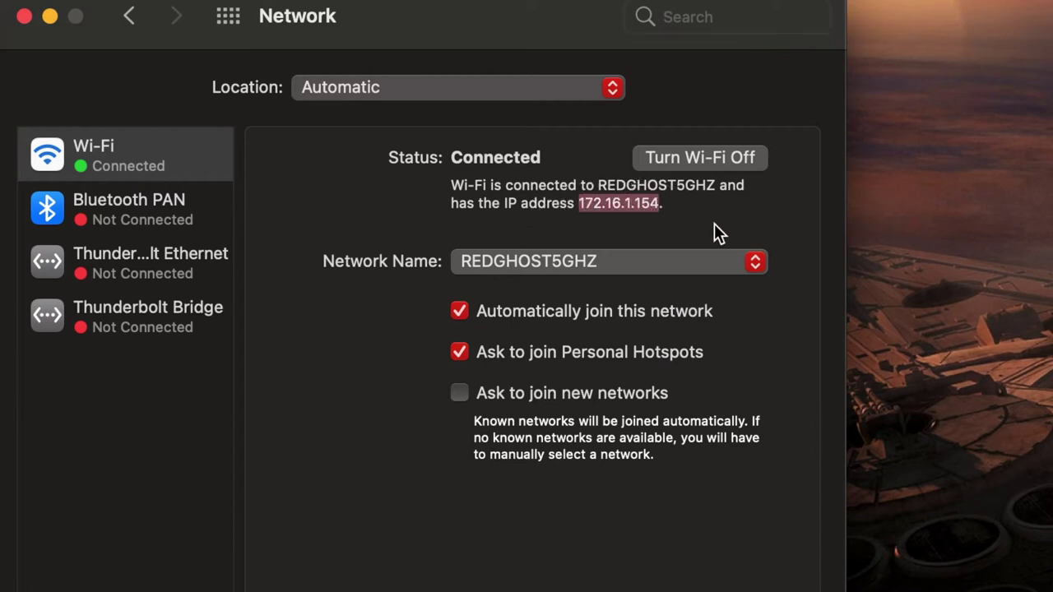
{"action": "left_click", "coordinate": [672, 205]}
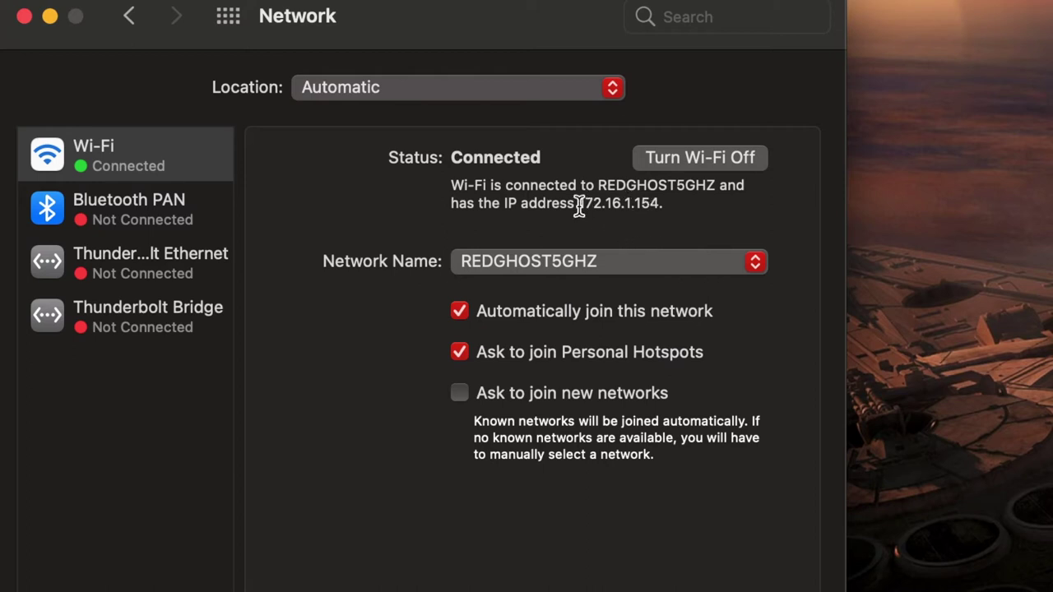
{"action": "left_click_drag", "start_coordinate": [584, 204], "coordinate": [657, 210]}
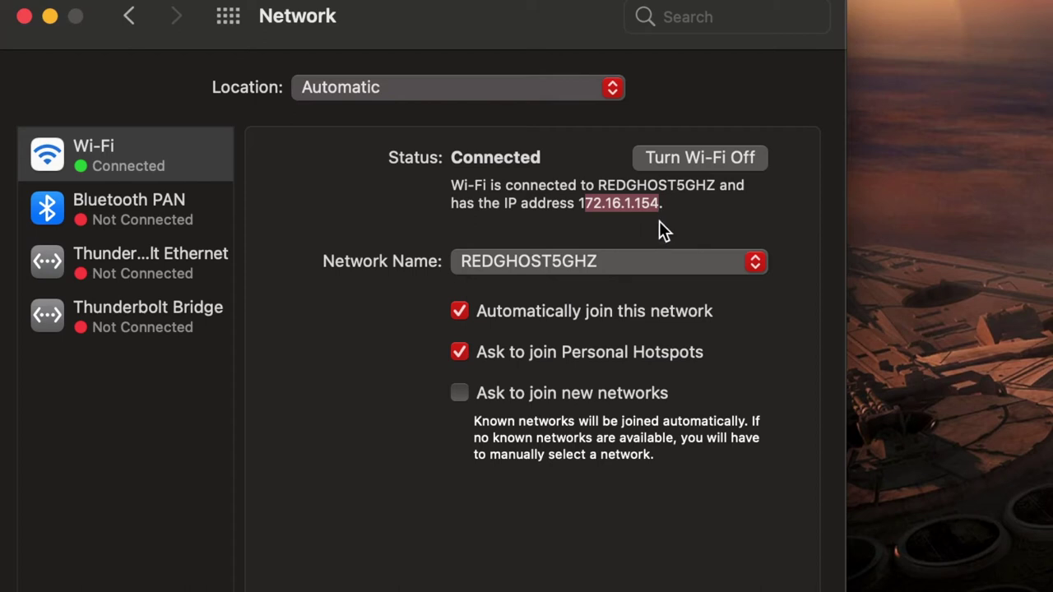
{"action": "left_click", "coordinate": [637, 204]}
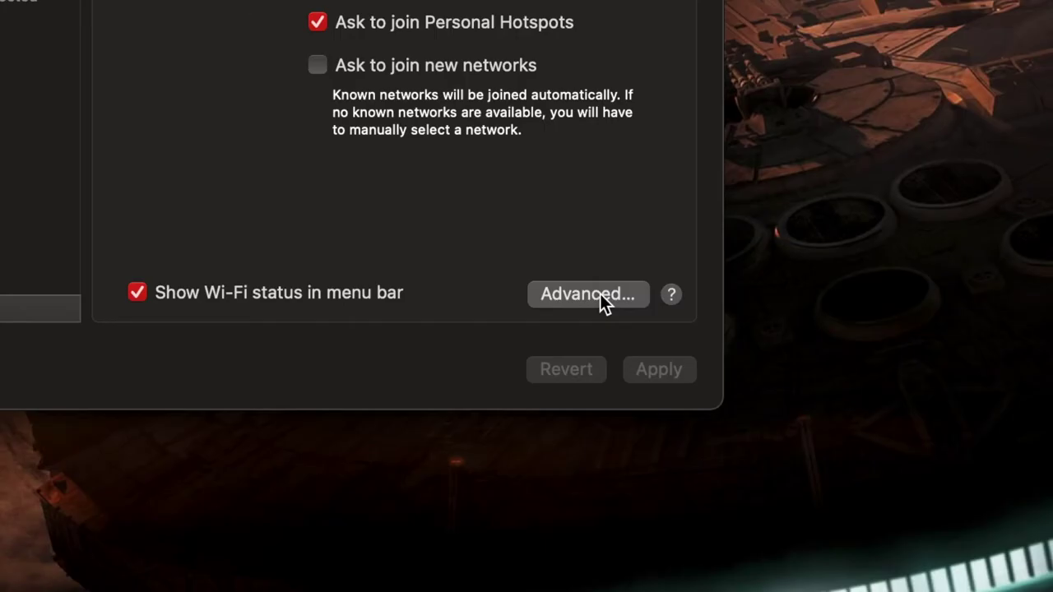
{"action": "left_click", "coordinate": [621, 359]}
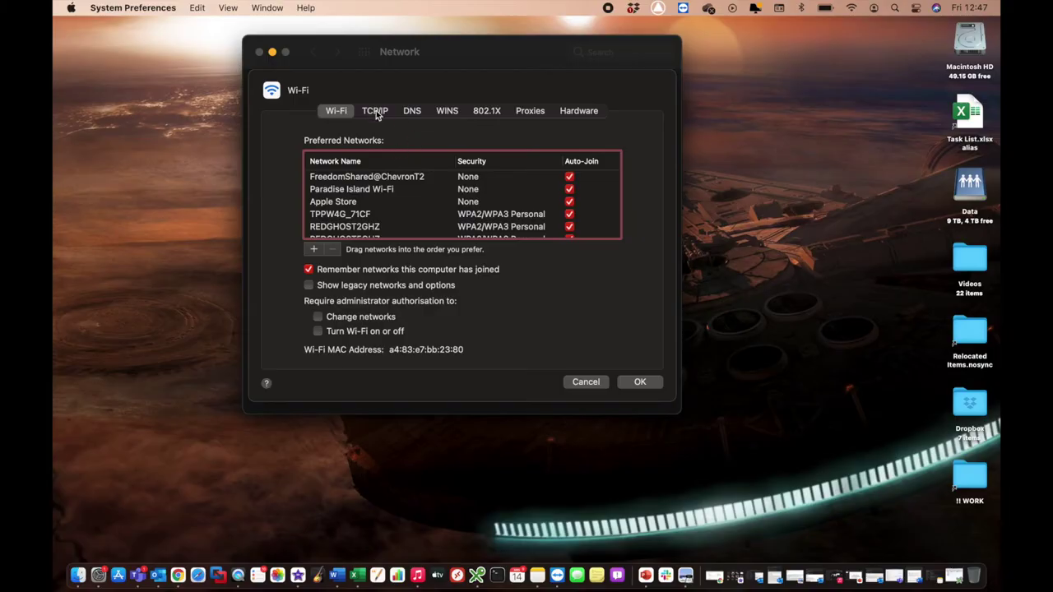
- Review the Wi-Fi TCP/IP tab: DHCP choices, IPv4 address 172.16.1.154 and router 172.16.1.1, unchanged
{"action": "left_click", "coordinate": [378, 114]}
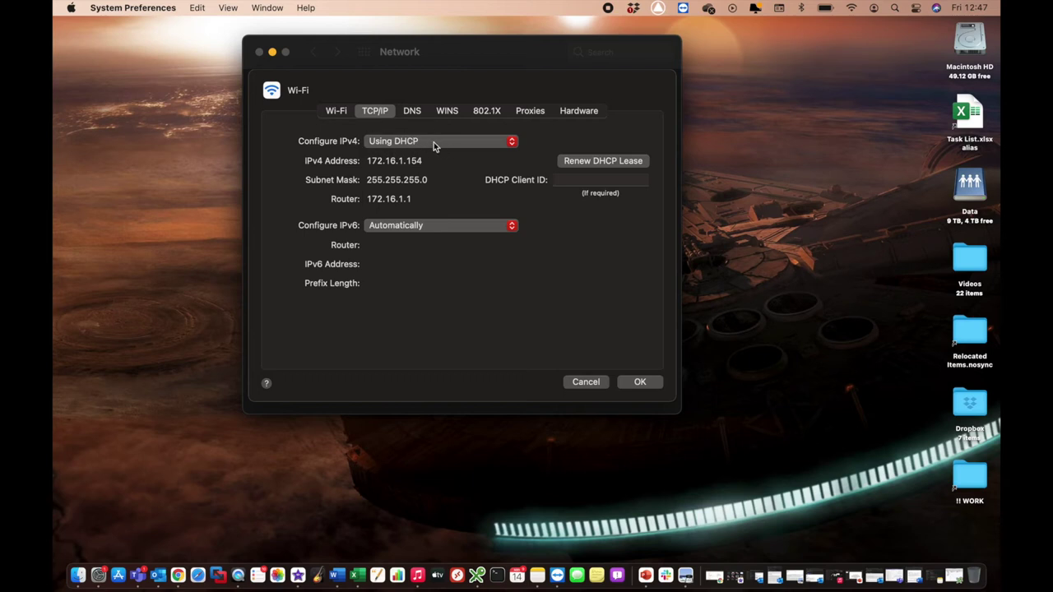
{"action": "left_click", "coordinate": [436, 143]}
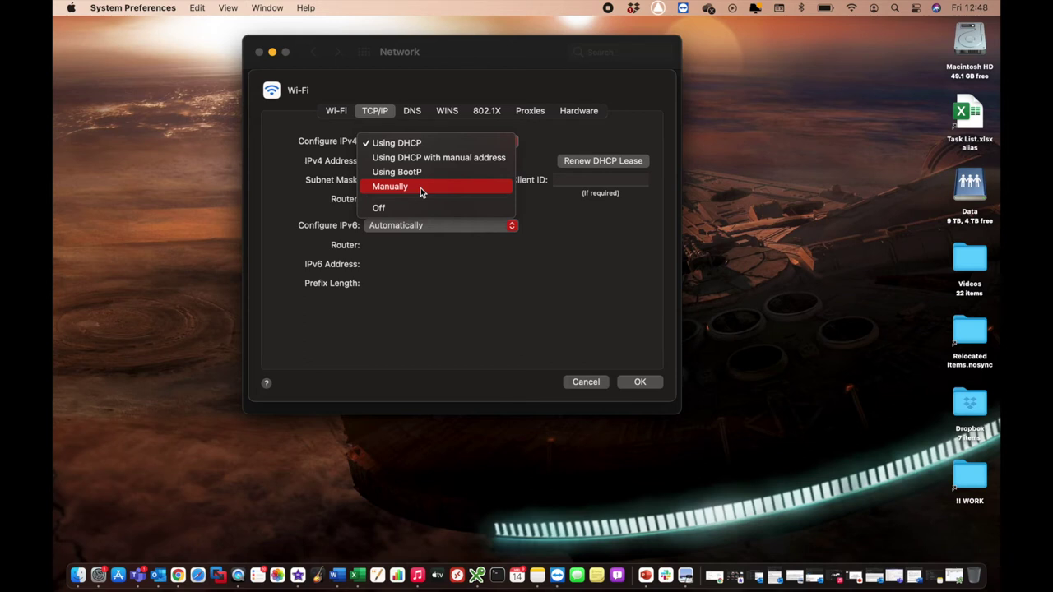
{"action": "left_click", "coordinate": [516, 287]}
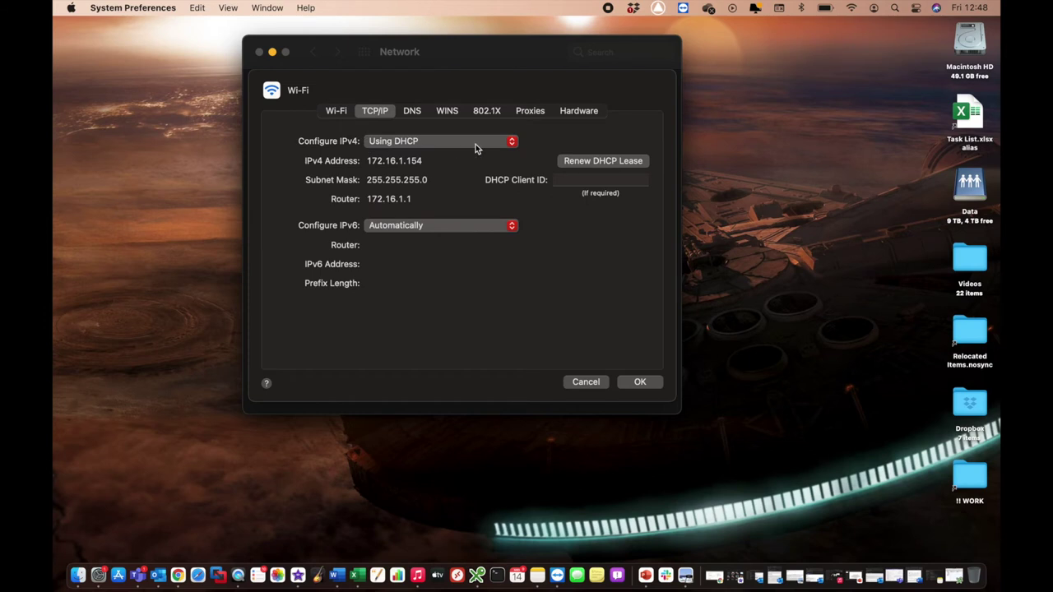
{"action": "left_click_drag", "start_coordinate": [368, 162], "coordinate": [435, 180]}
{"action": "left_click_drag", "start_coordinate": [365, 199], "coordinate": [412, 198]}
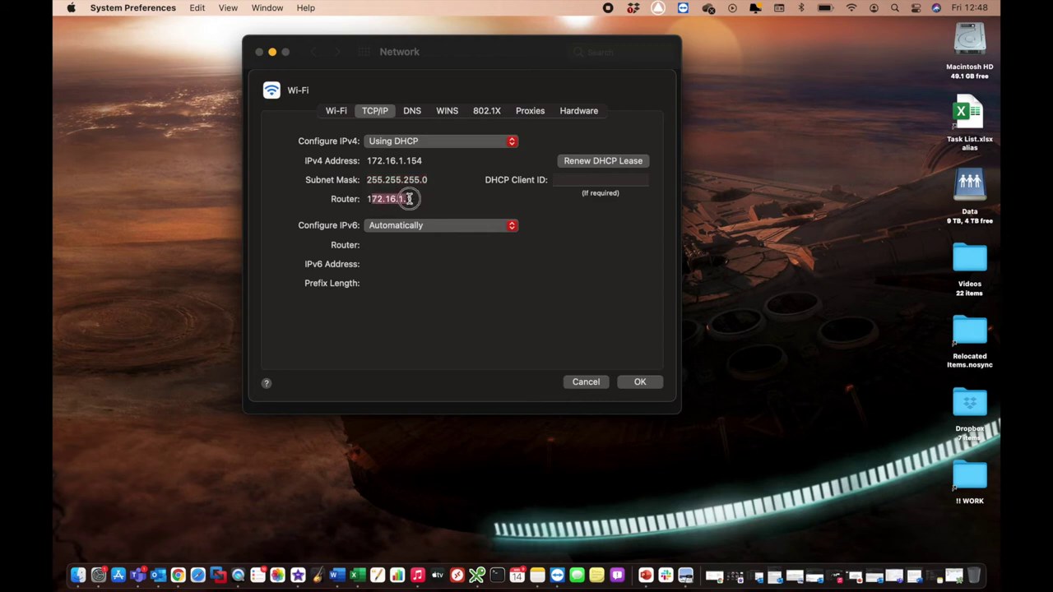
{"action": "left_click", "coordinate": [418, 200]}
- Switch Configure IPv4 to Manually and enter 172.16.1.49 as the IPv4 address
{"action": "left_click", "coordinate": [415, 142]}
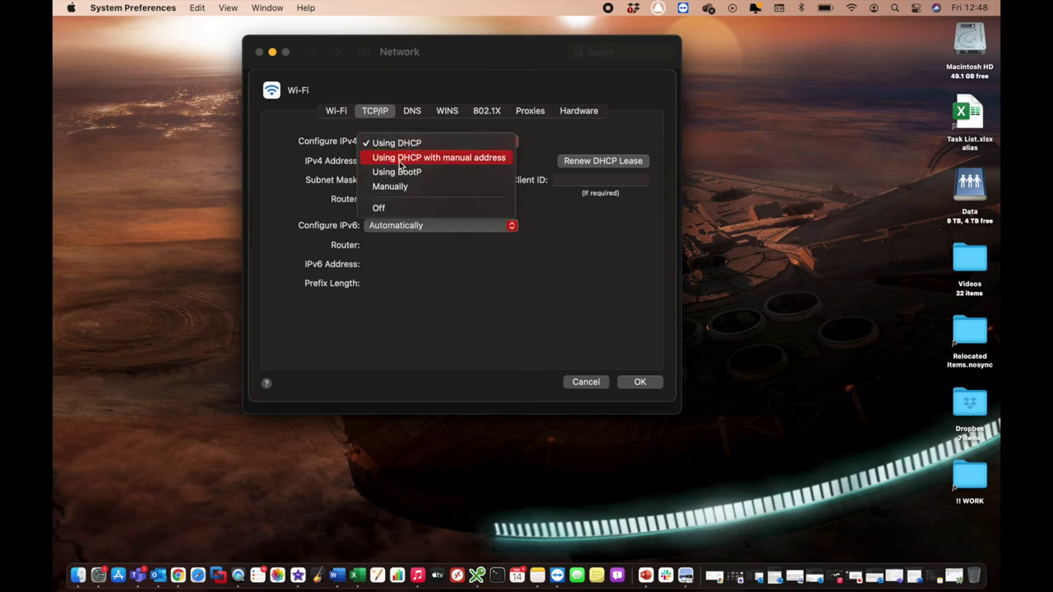
{"action": "left_click", "coordinate": [409, 188]}
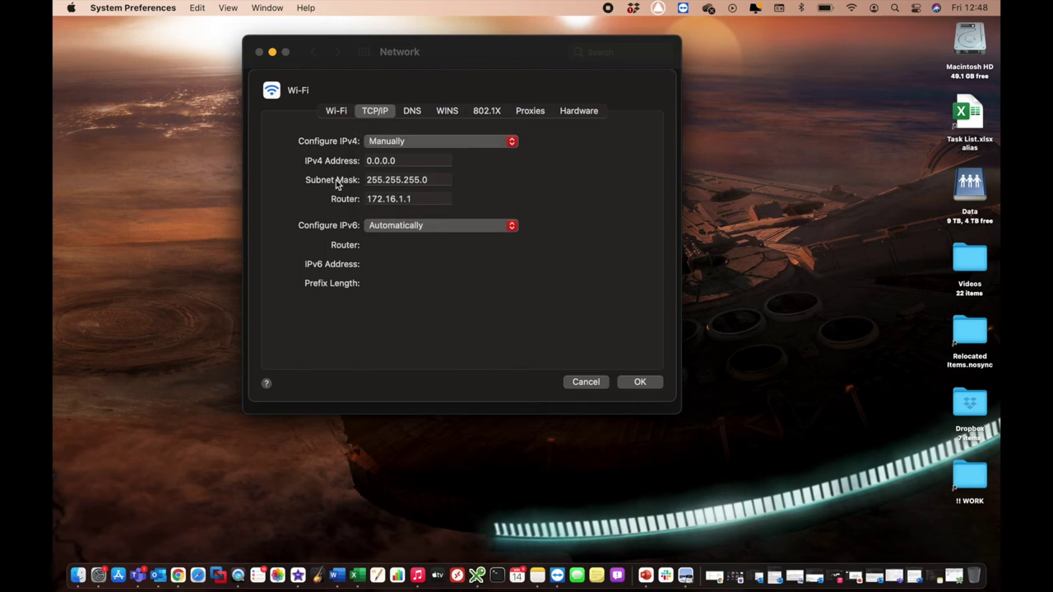
{"action": "left_click", "coordinate": [404, 162]}
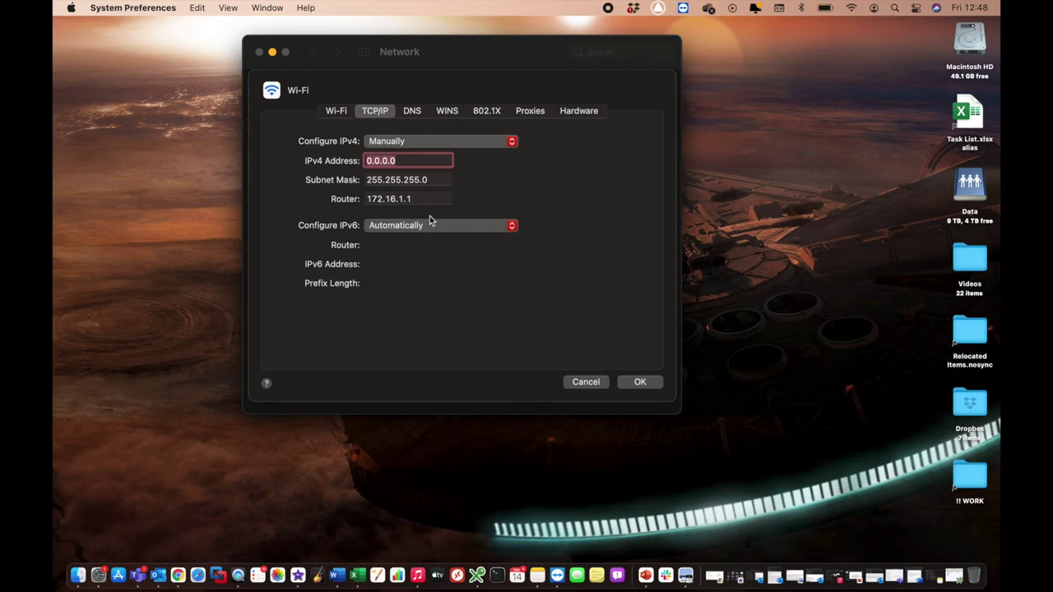
{"action": "left_click", "coordinate": [416, 200]}
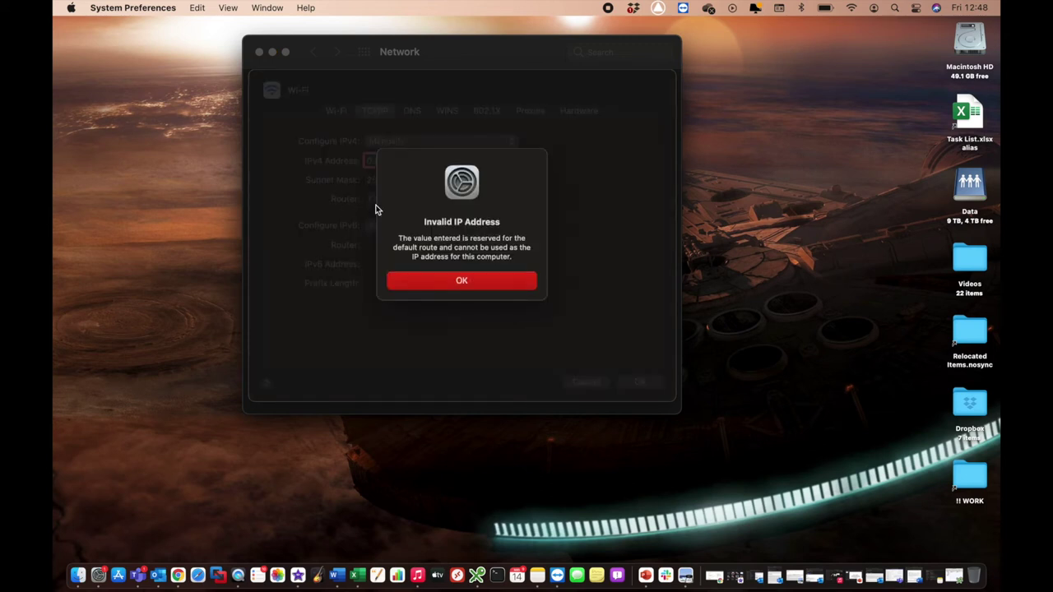
{"action": "left_click", "coordinate": [476, 283]}
{"action": "left_click", "coordinate": [372, 199]}
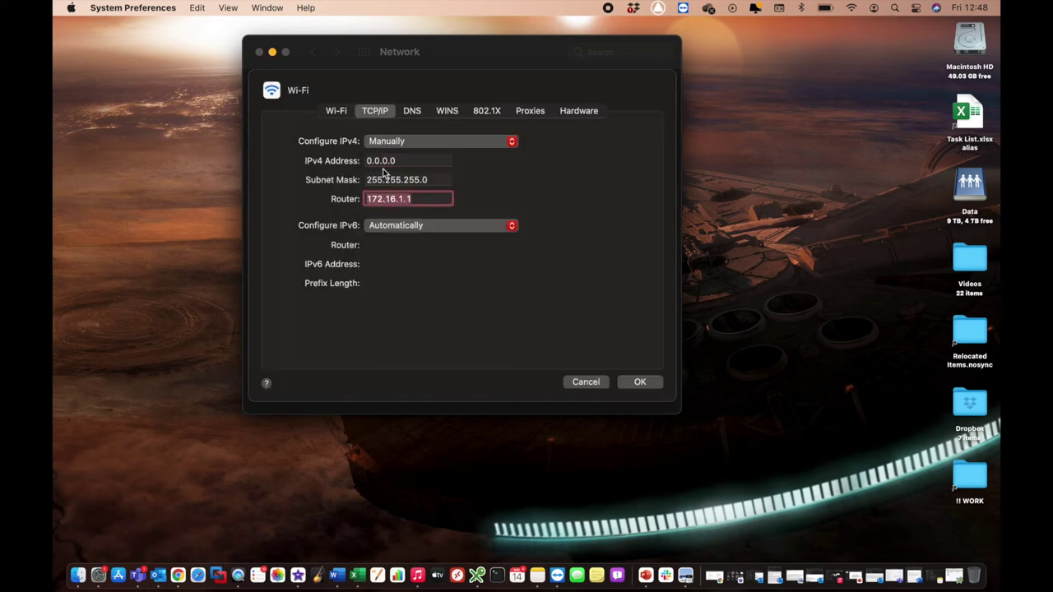
{"action": "left_click", "coordinate": [392, 161]}
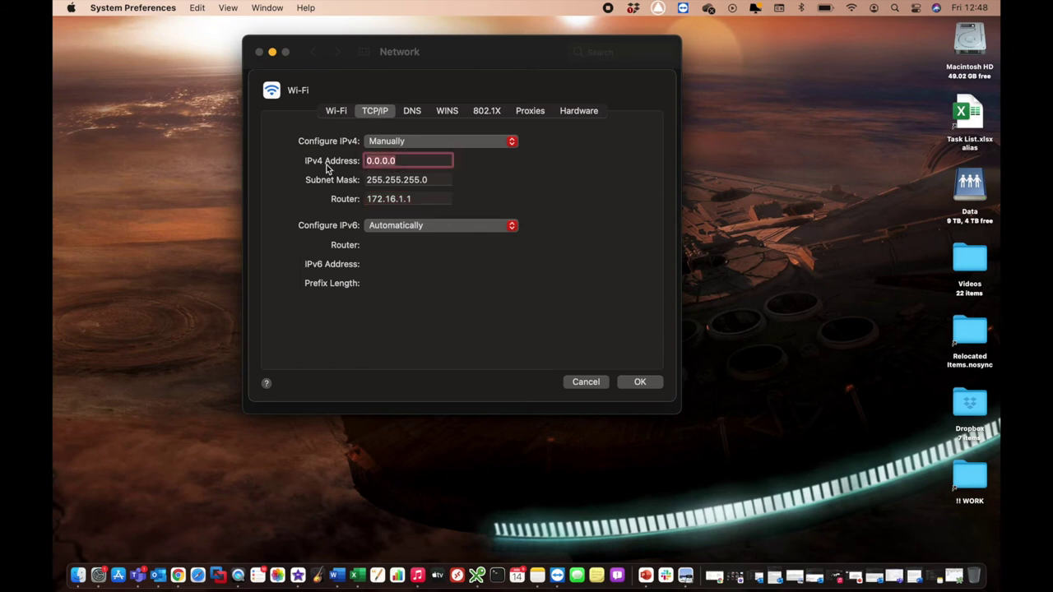
{"action": "type", "text": "172.16.1.49"}
{"action": "left_click", "coordinate": [428, 199]}
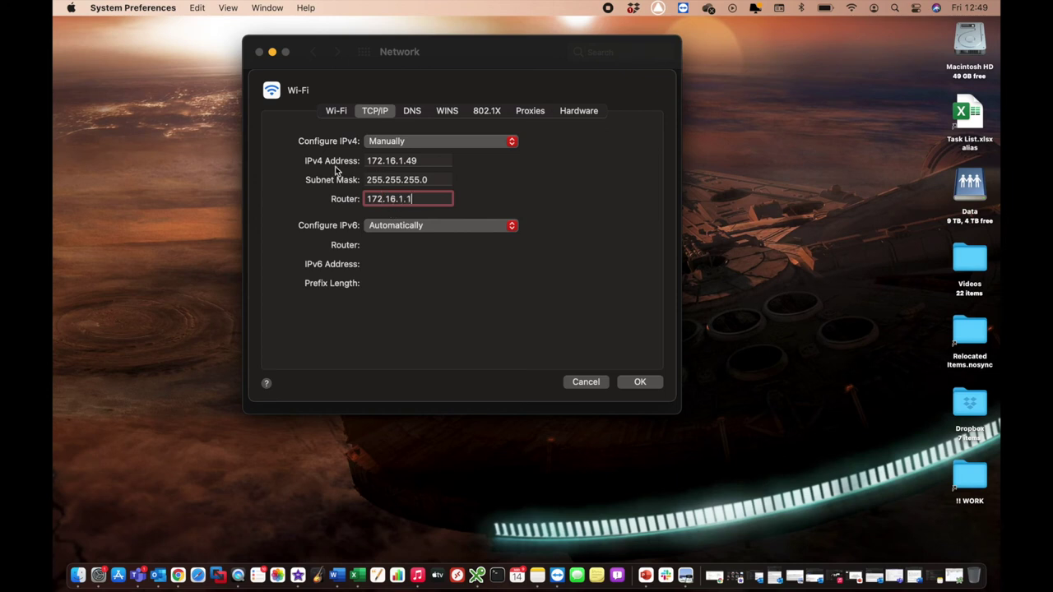
- Confirm and apply the manual TCP/IP settings, then highlight the new address 172.16.1.49
{"action": "left_click", "coordinate": [422, 162]}
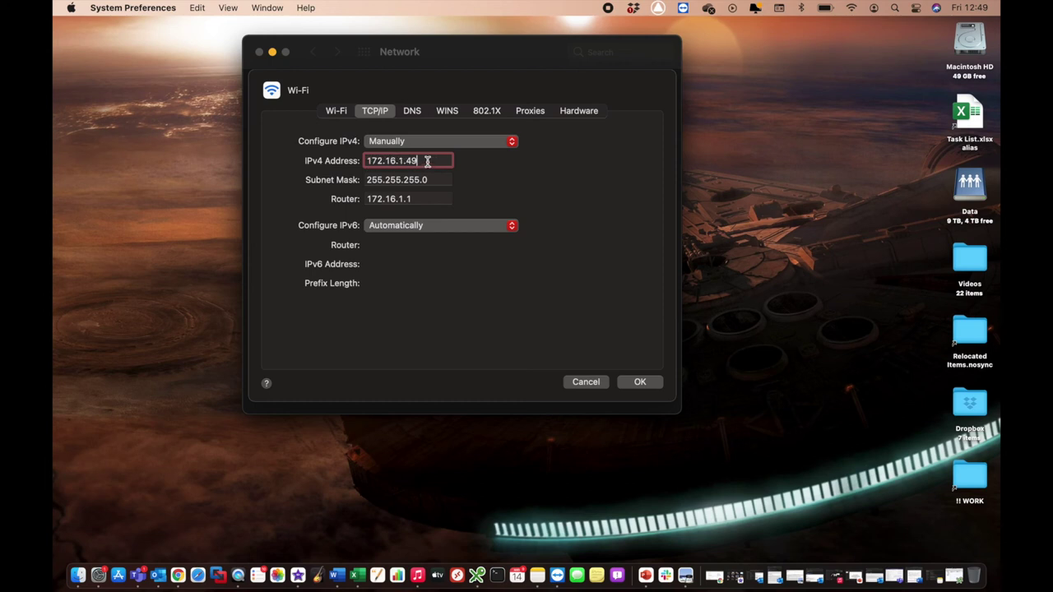
{"action": "left_click", "coordinate": [641, 383]}
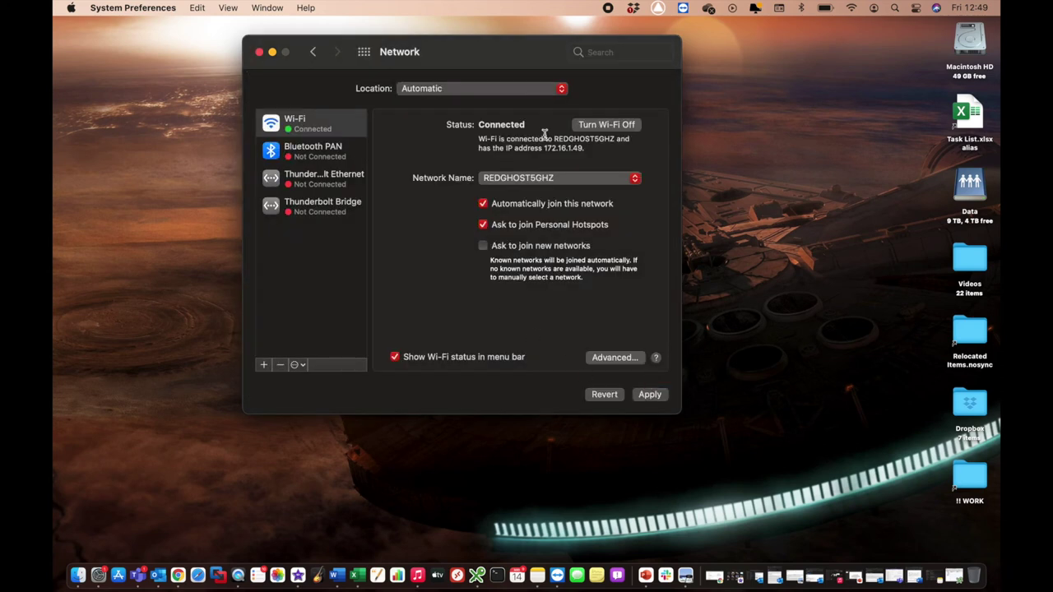
{"action": "left_click", "coordinate": [655, 398]}
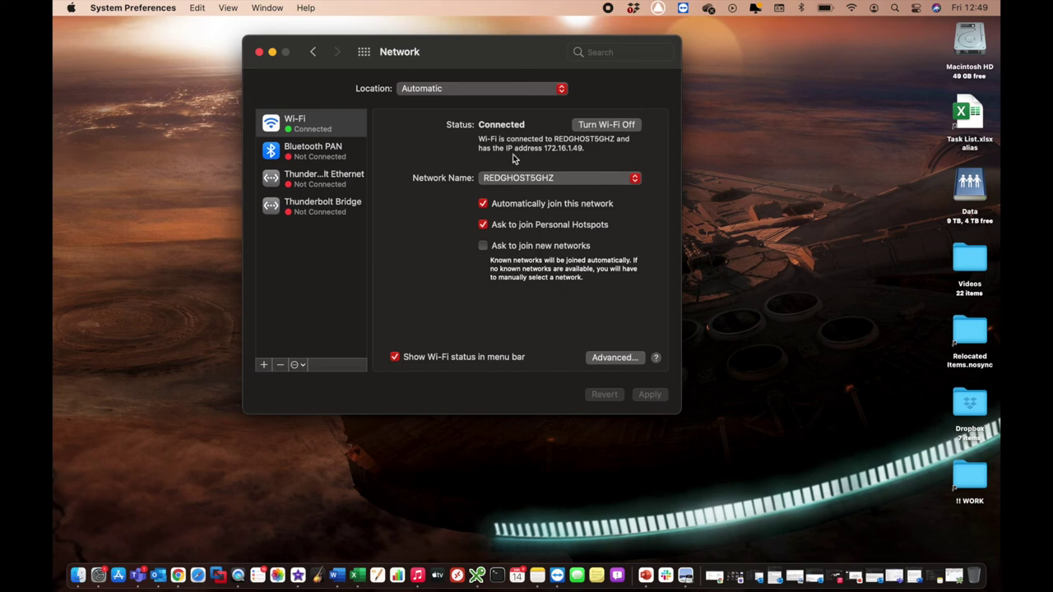
{"action": "left_click_drag", "start_coordinate": [542, 150], "coordinate": [594, 150]}
- Set Wi-Fi Configure IPv4 back to Using DHCP, apply it, and highlight the restored 172.16.1.154
{"action": "left_click", "coordinate": [615, 358]}
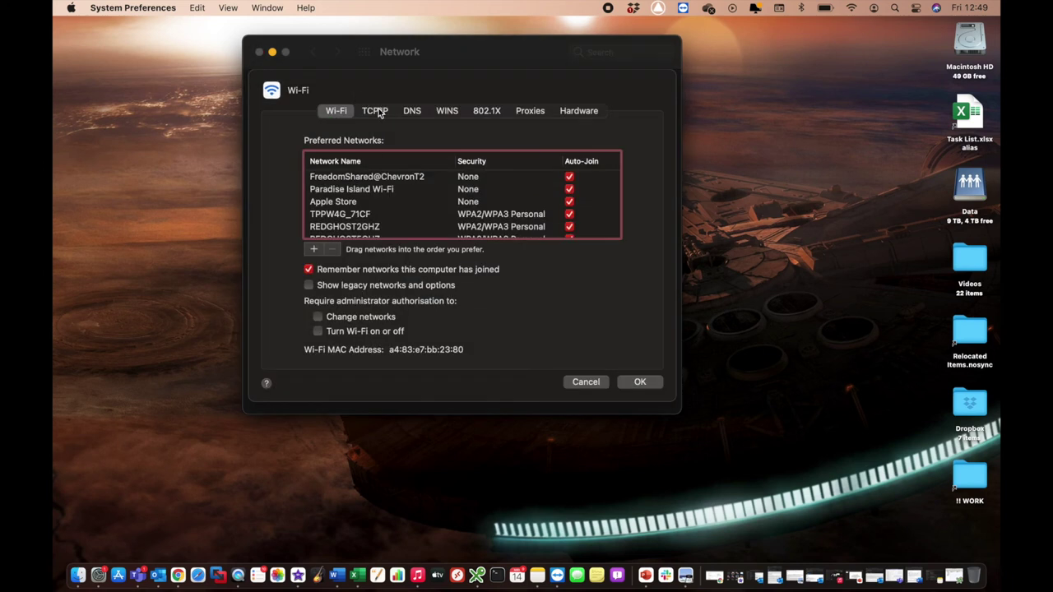
{"action": "left_click", "coordinate": [377, 112]}
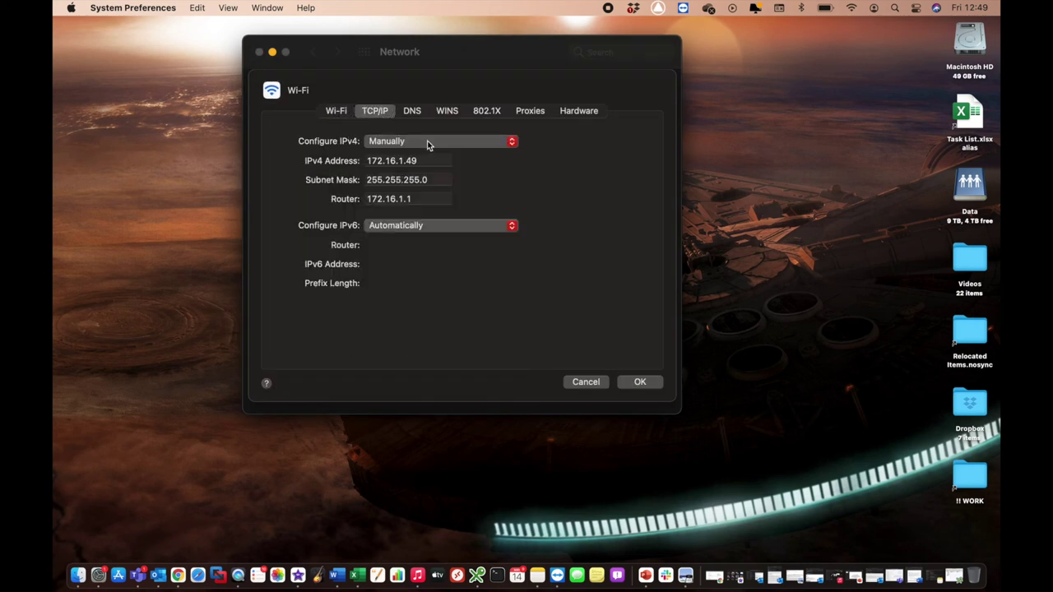
{"action": "left_click", "coordinate": [428, 141]}
{"action": "left_click", "coordinate": [420, 101]}
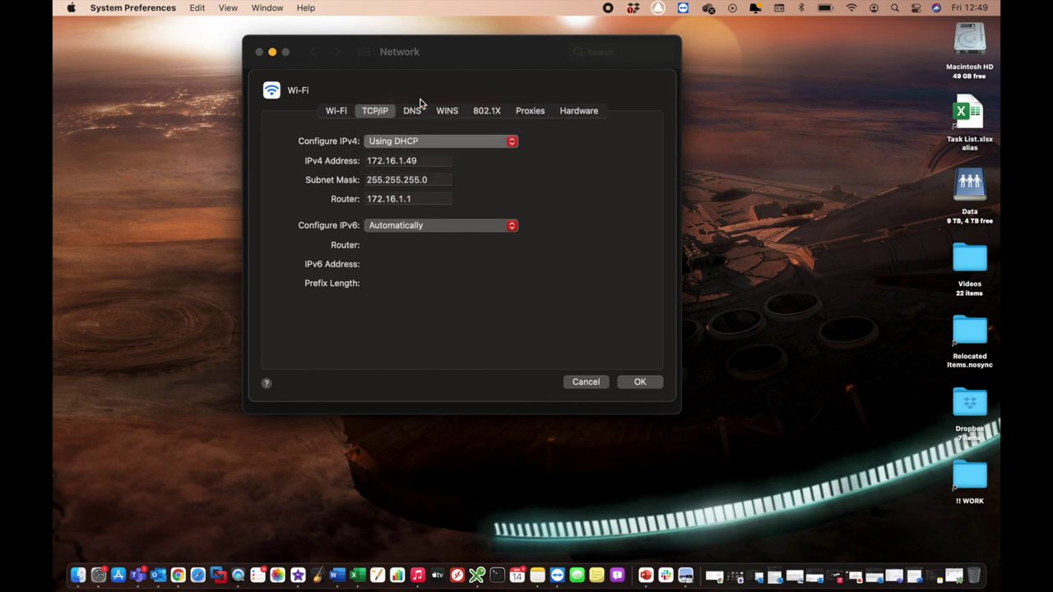
{"action": "left_click", "coordinate": [641, 384]}
{"action": "left_click", "coordinate": [649, 394]}
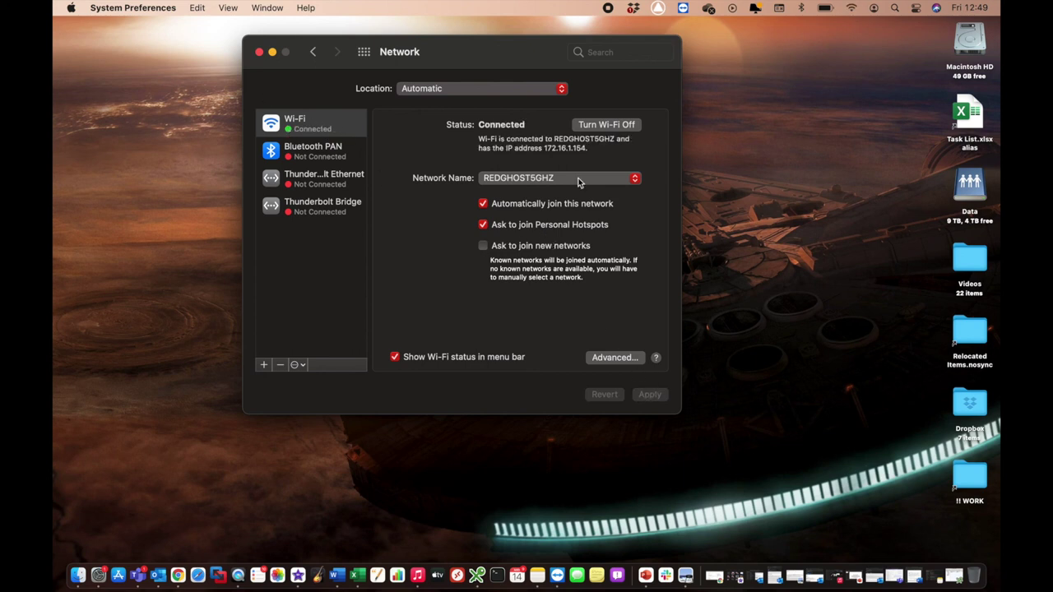
{"action": "left_click_drag", "start_coordinate": [544, 151], "coordinate": [588, 160]}
{"action": "left_click", "coordinate": [586, 149]}
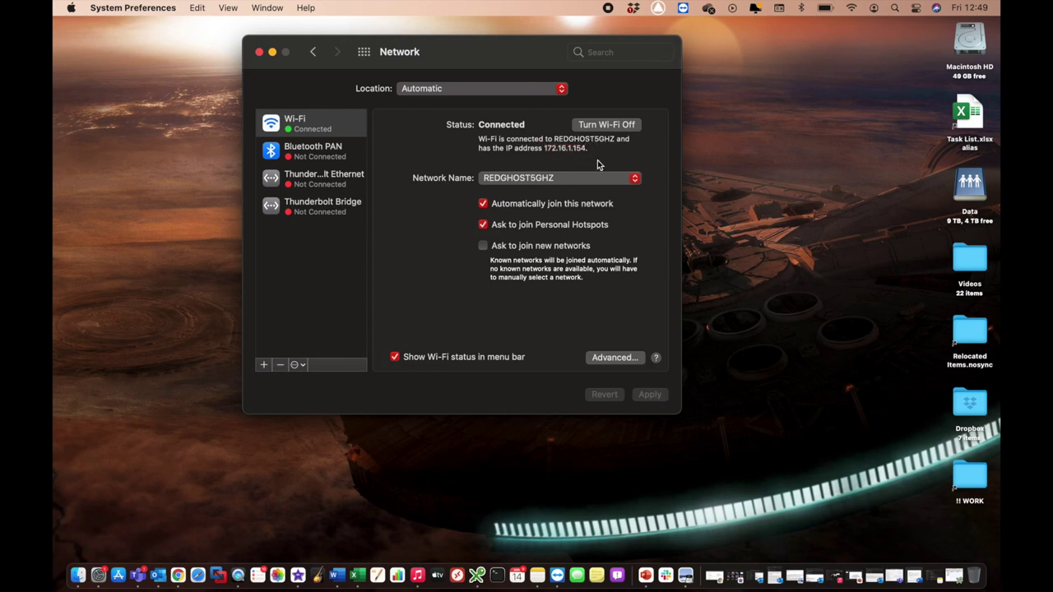